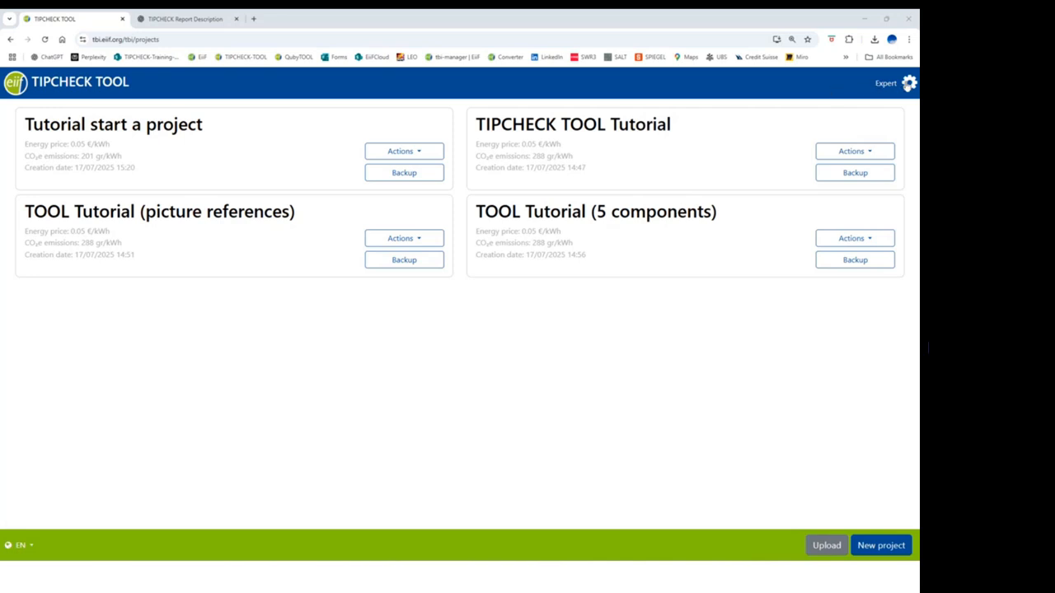
Open the TIPCHECK Report template configuration from the user profile, review its content points, and save the template and profile.
left_click(909, 83)
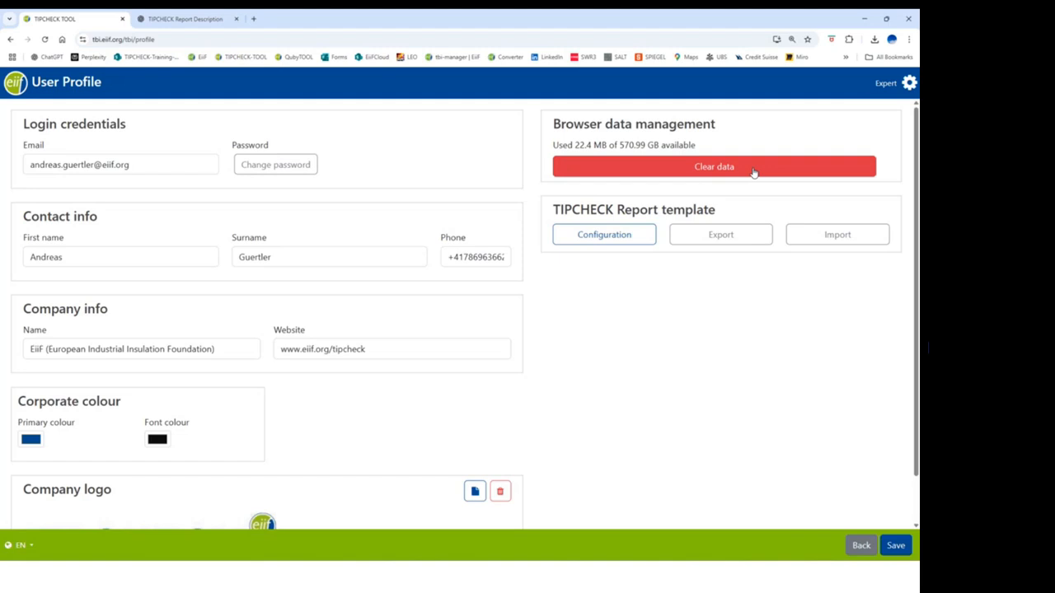
left_click(606, 236)
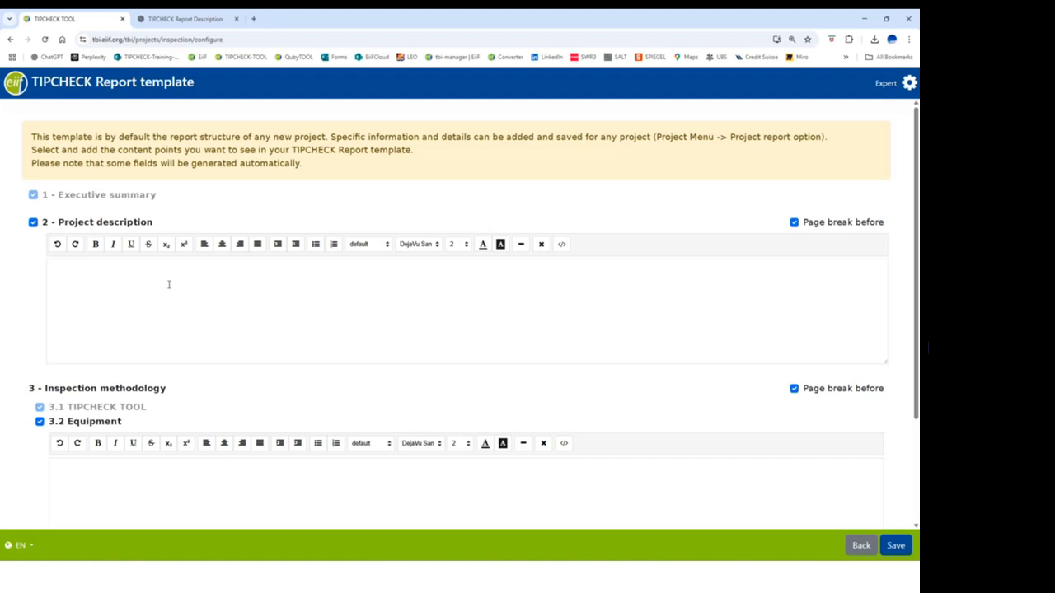
scroll(156, 295, "down", 1)
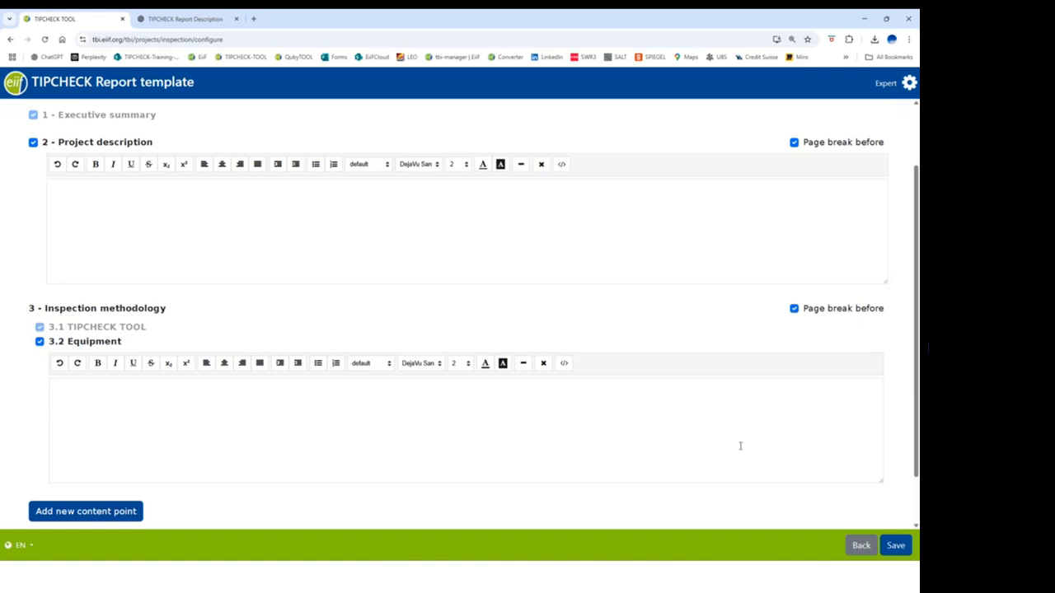
left_click(897, 545)
left_click(902, 548)
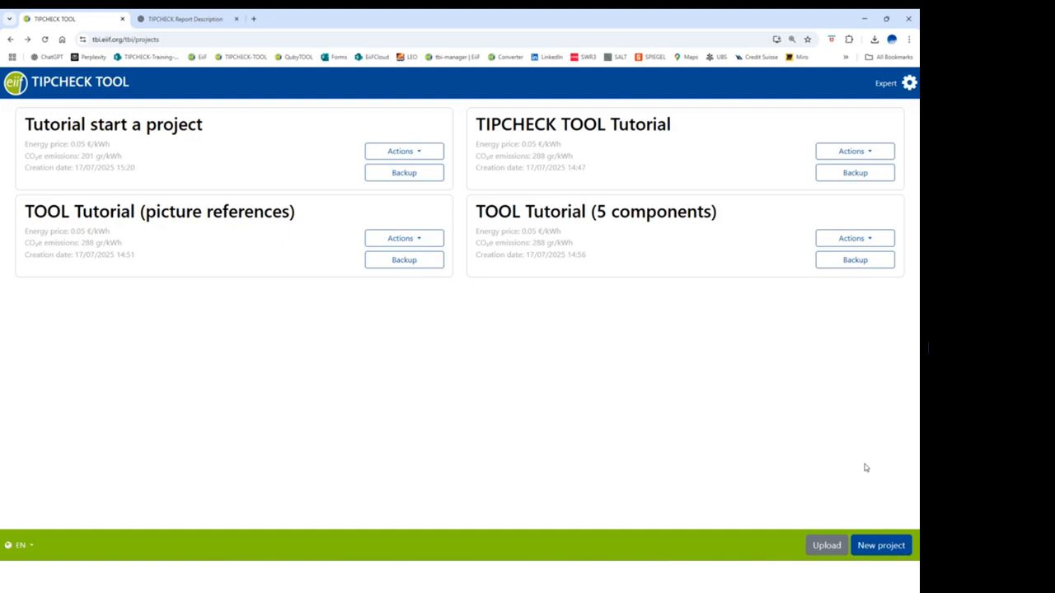
View the project report setup of the "Tutorial start a project" project and cancel without changes.
left_click(406, 153)
left_click(403, 253)
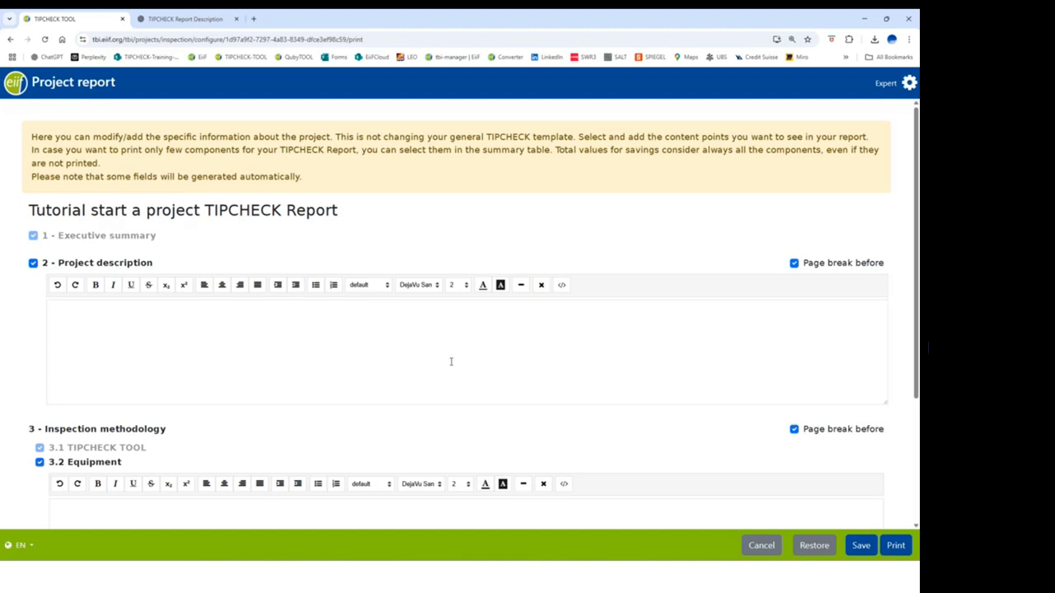
left_click(762, 547)
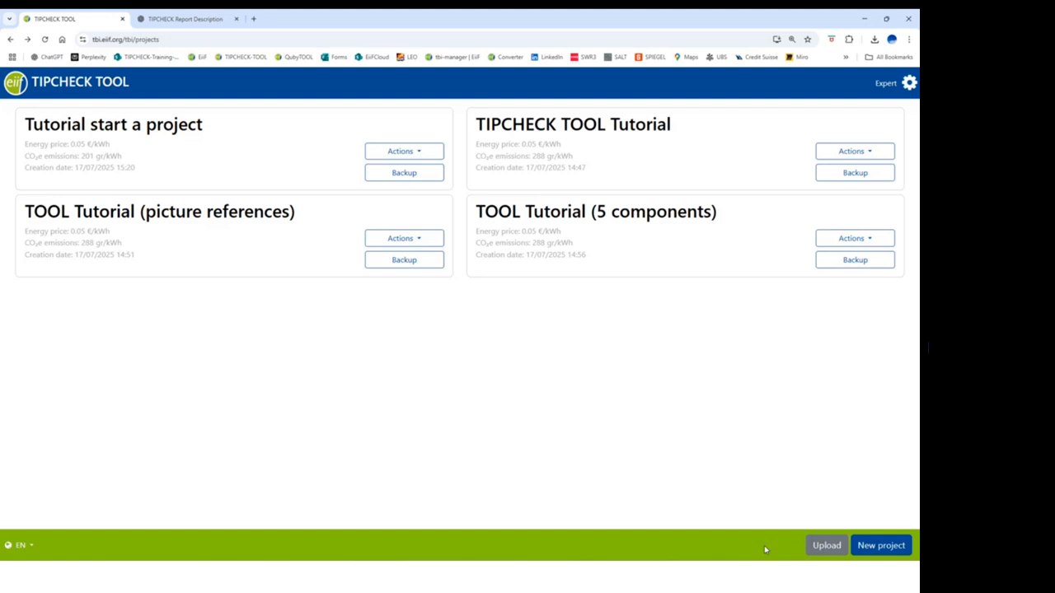
Import the file Report_Insulationscan_NL.tbip as the TIPCHECK Report template in the user profile.
left_click(909, 86)
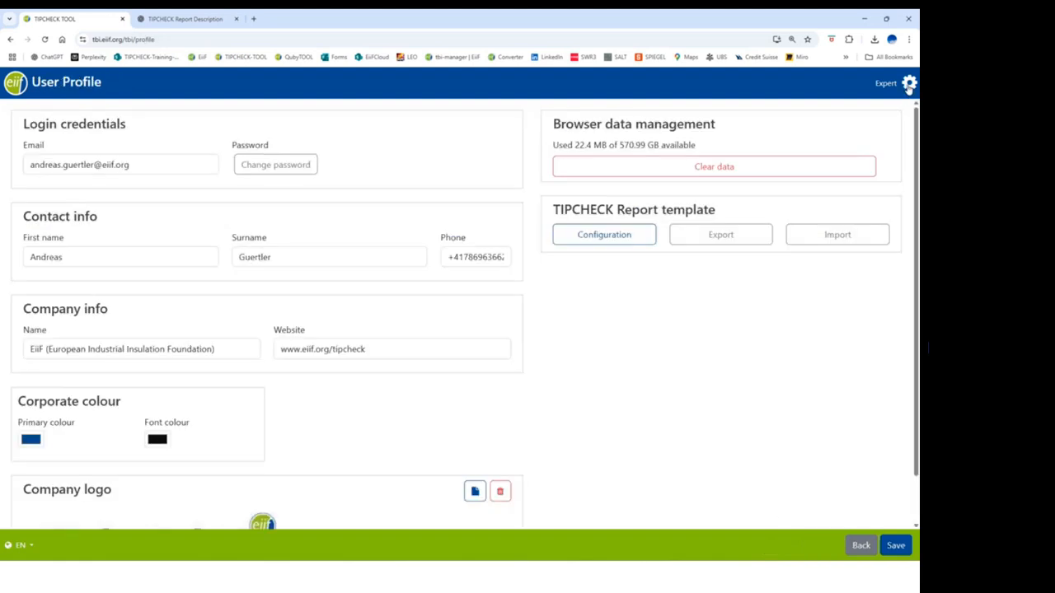
left_click(845, 236)
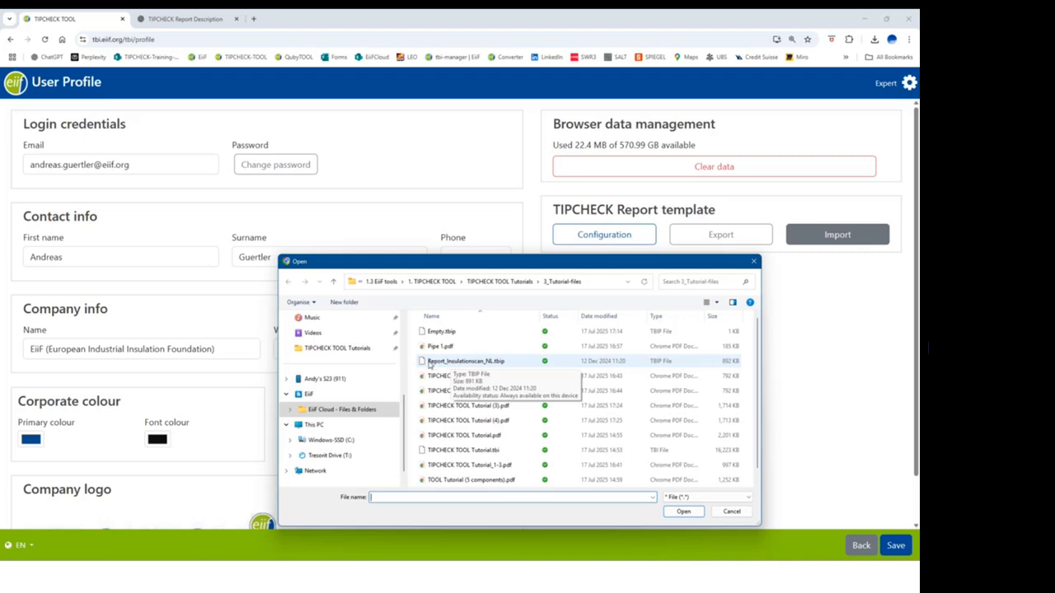
double_click(498, 364)
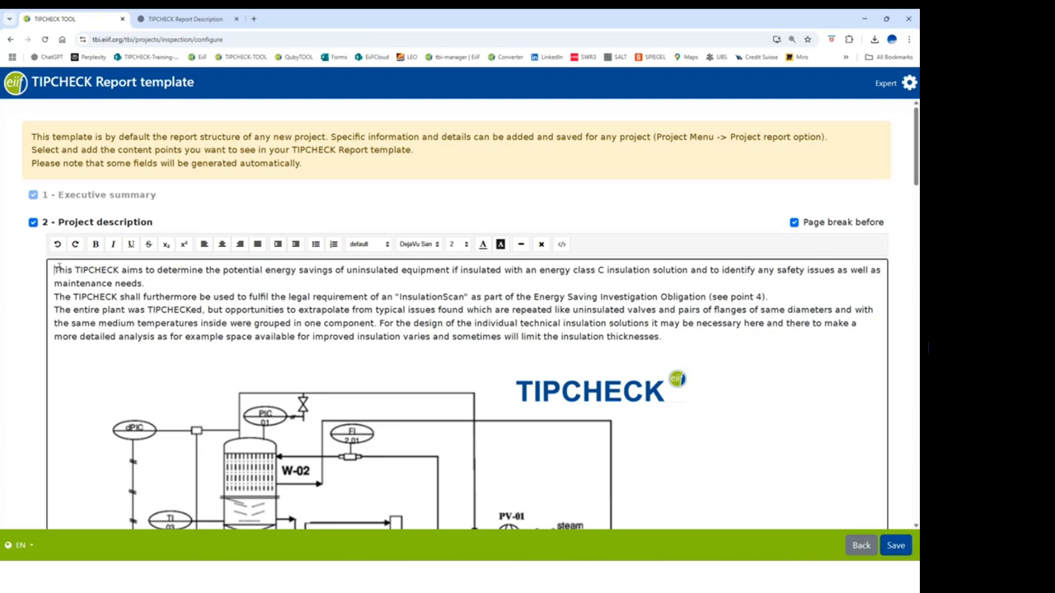
Review the imported template from the project description to the component summary section, and save the template and user profile.
left_click_drag(54, 270, 740, 336)
scroll(280, 310, "down", 3)
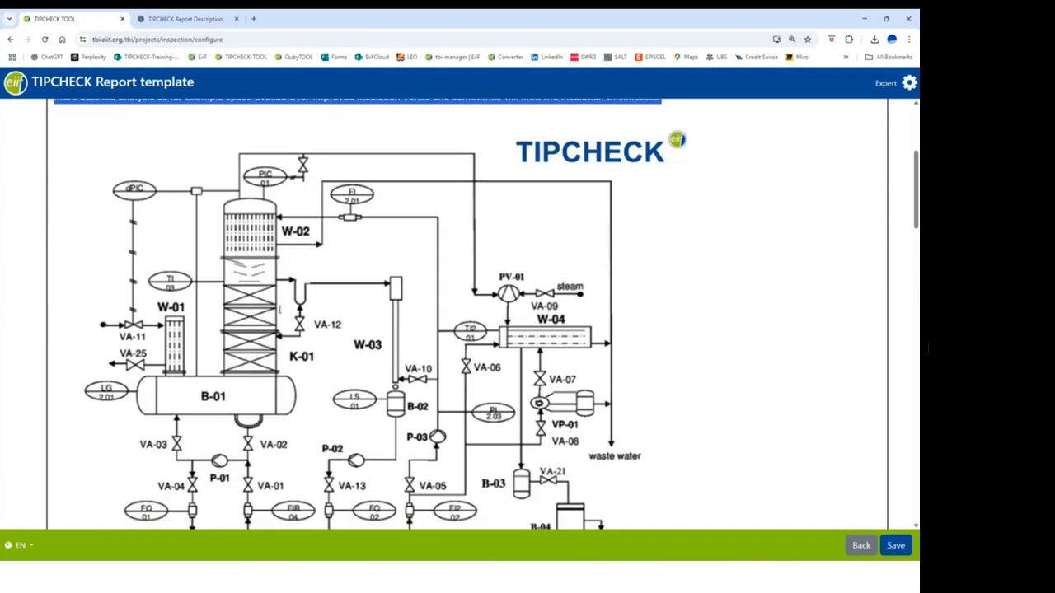
scroll(390, 276, "down", 2)
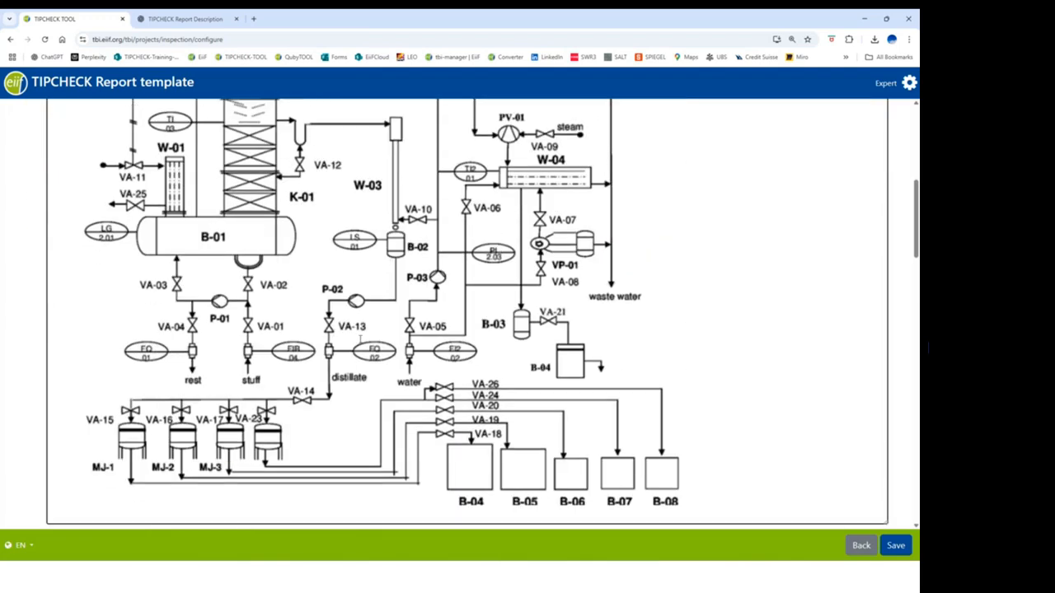
scroll(329, 338, "down", 3)
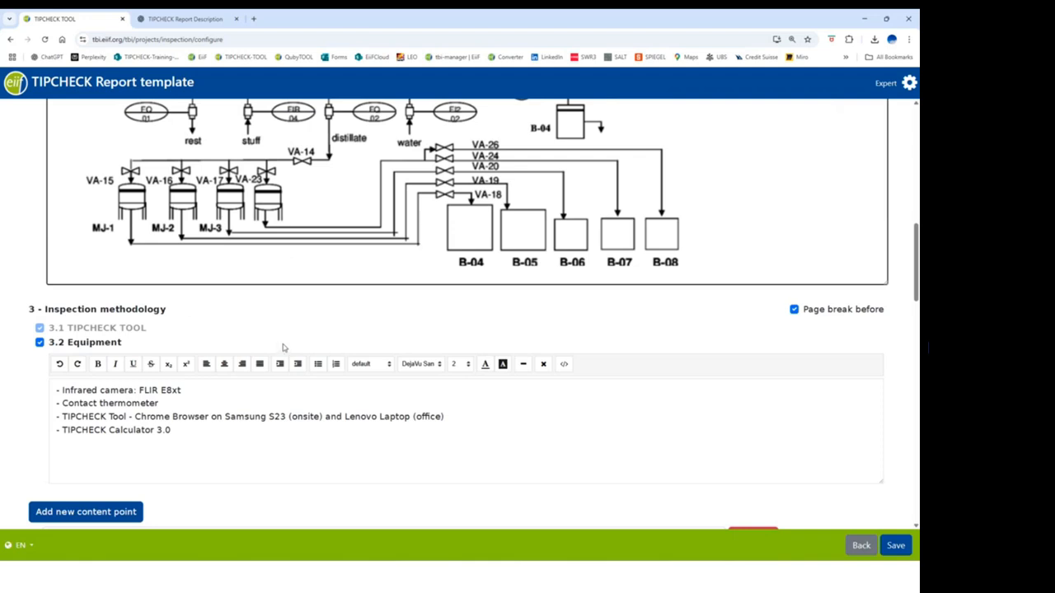
scroll(283, 349, "down", 1)
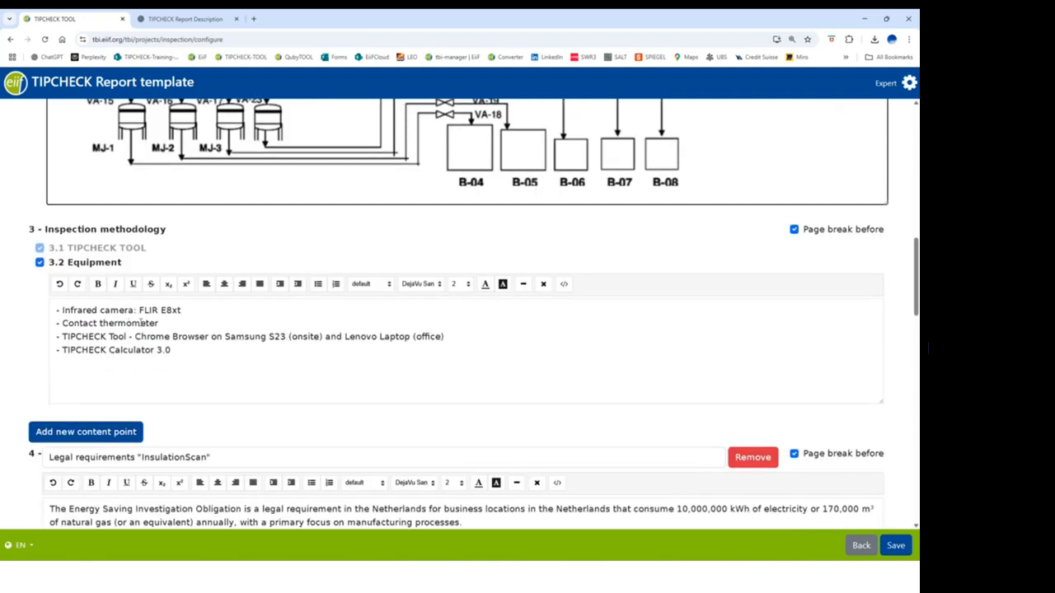
scroll(146, 324, "down", 2)
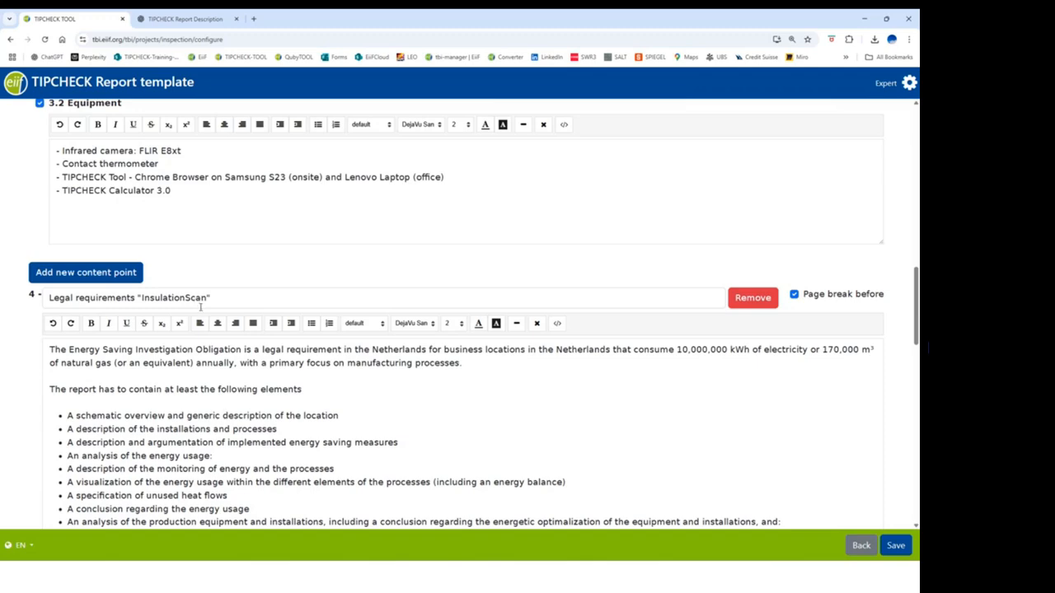
scroll(200, 307, "down", 4)
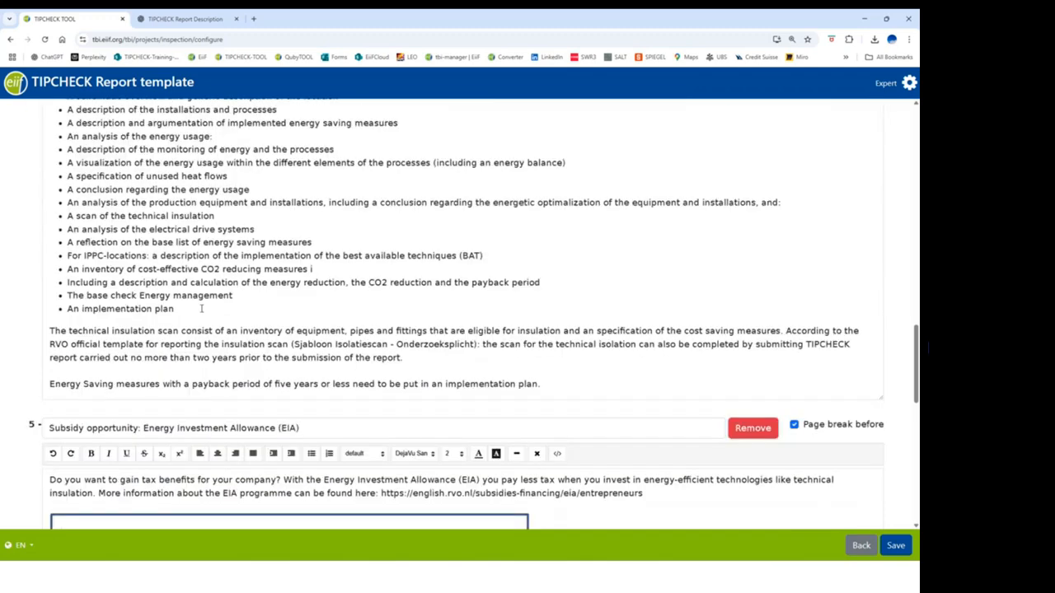
scroll(200, 308, "down", 1)
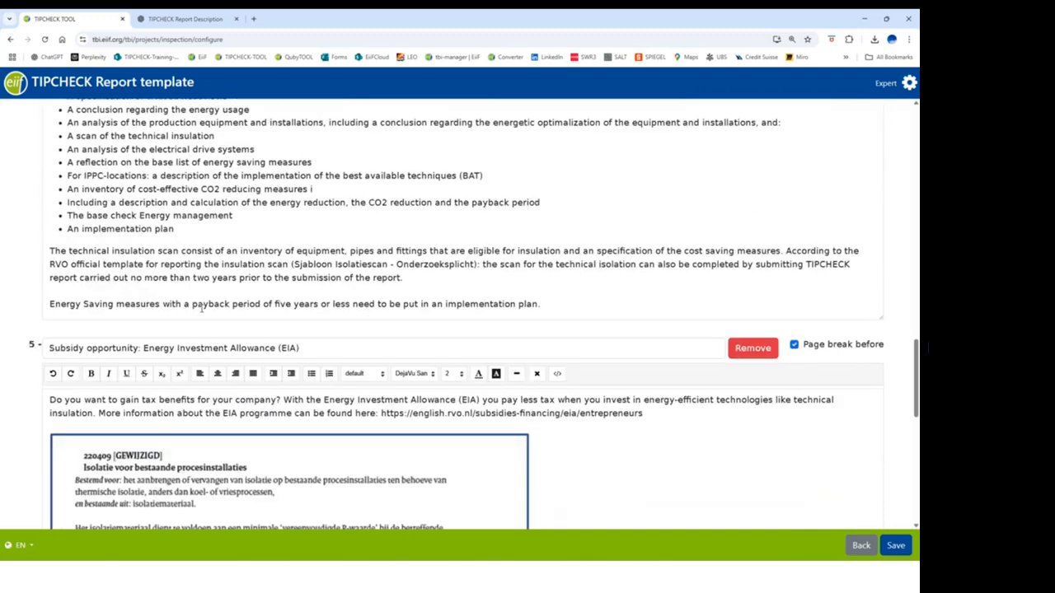
scroll(201, 307, "down", 1)
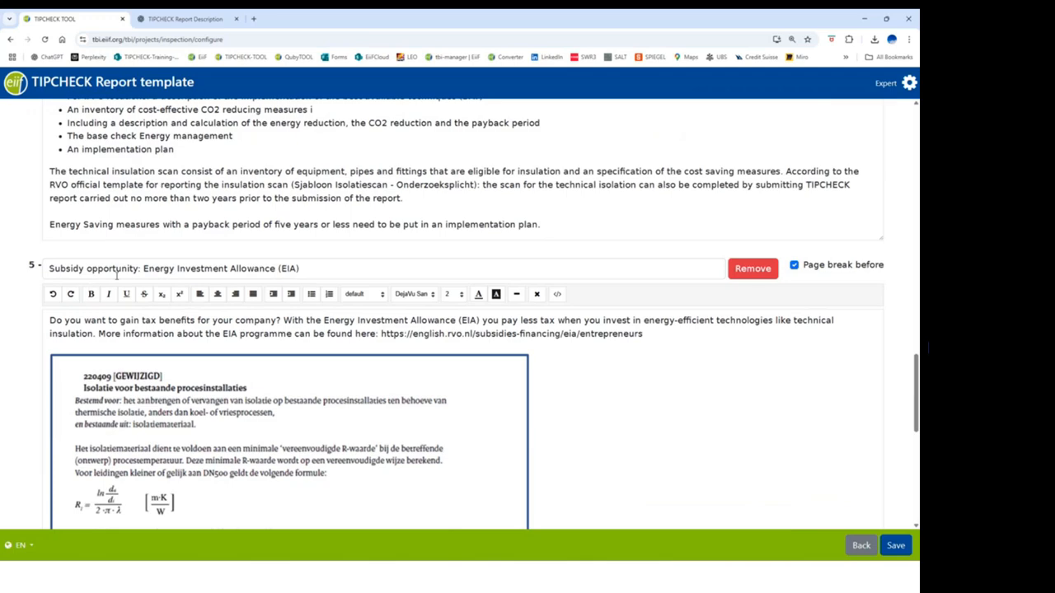
scroll(117, 276, "up", 4)
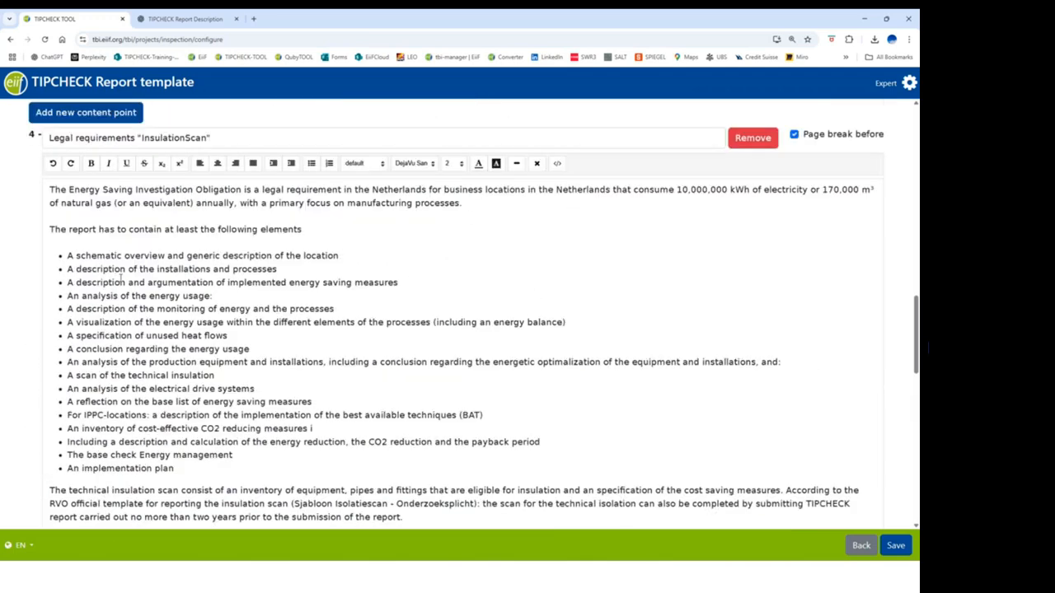
scroll(121, 277, "down", 10)
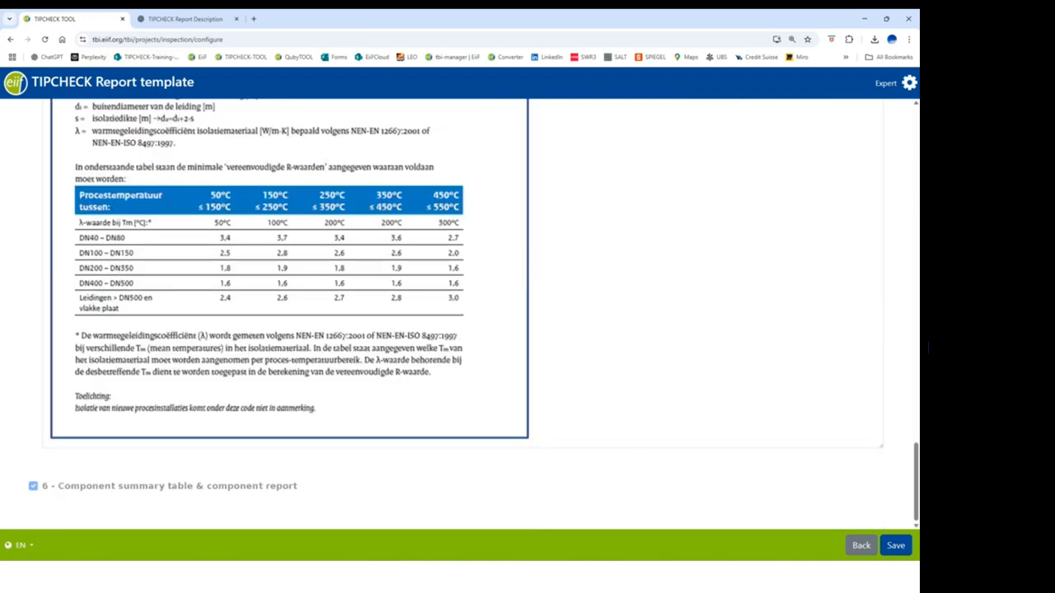
left_click(896, 552)
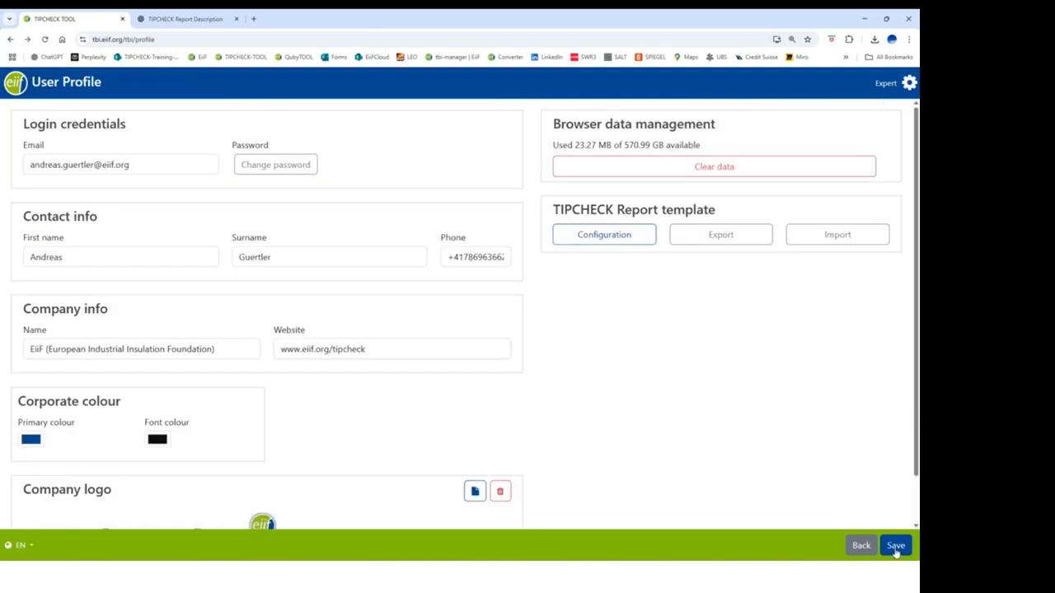
left_click(896, 552)
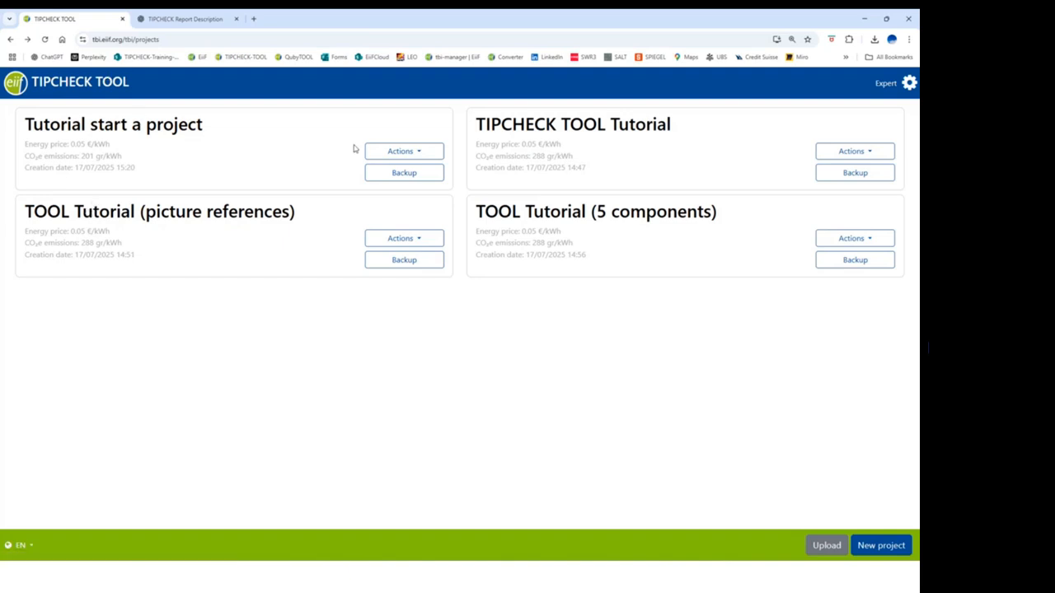
Open the project report of "Tutorial start a project" and examine its description, equipment, legal requirements and subsidy sections.
left_click(391, 153)
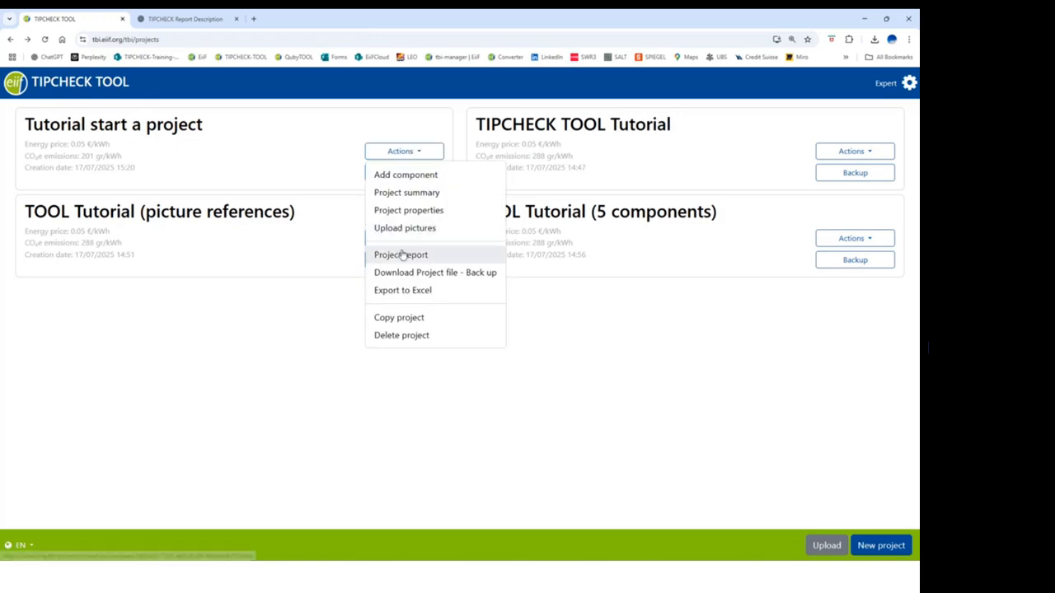
left_click(401, 253)
scroll(402, 254, "down", 8)
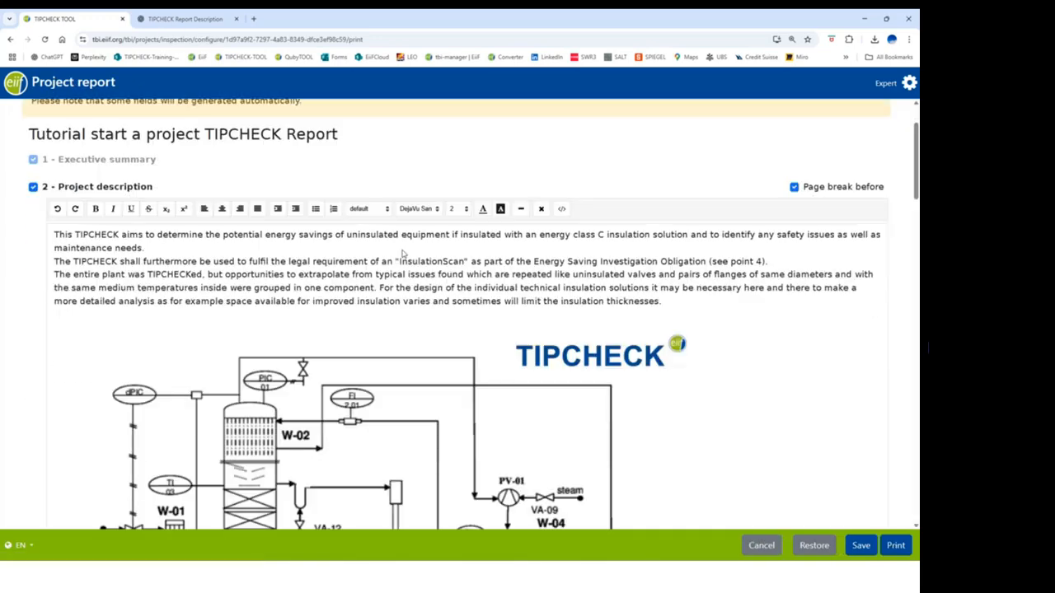
scroll(402, 250, "down", 3)
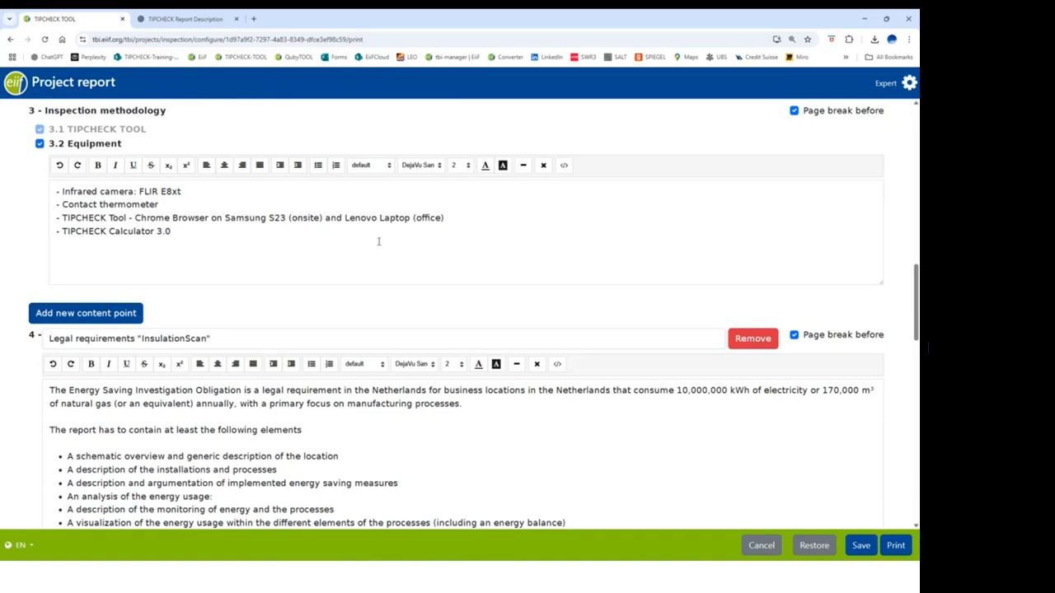
scroll(378, 241, "down", 10)
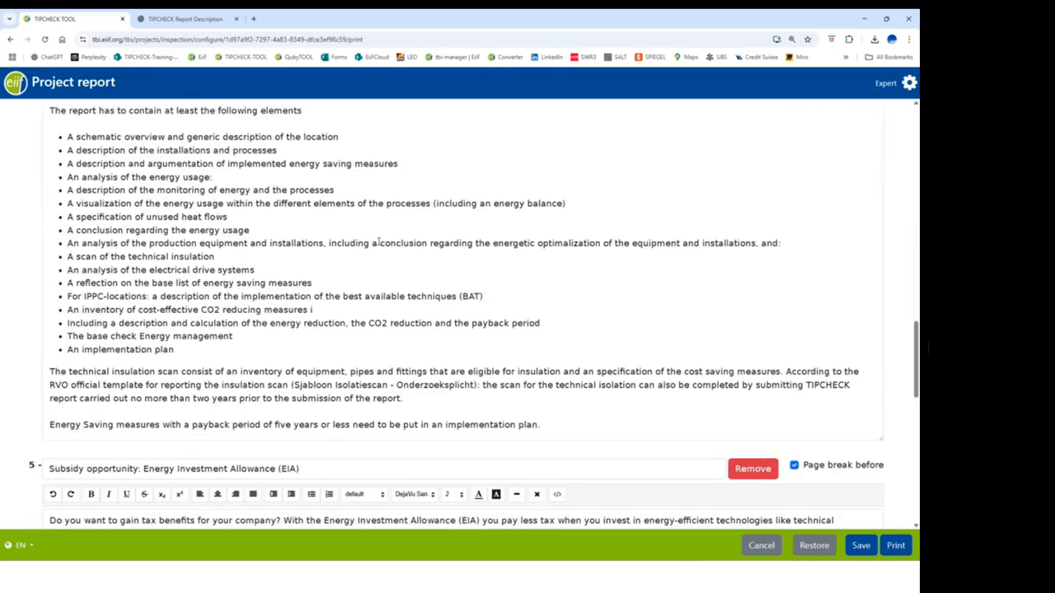
scroll(380, 245, "down", 1)
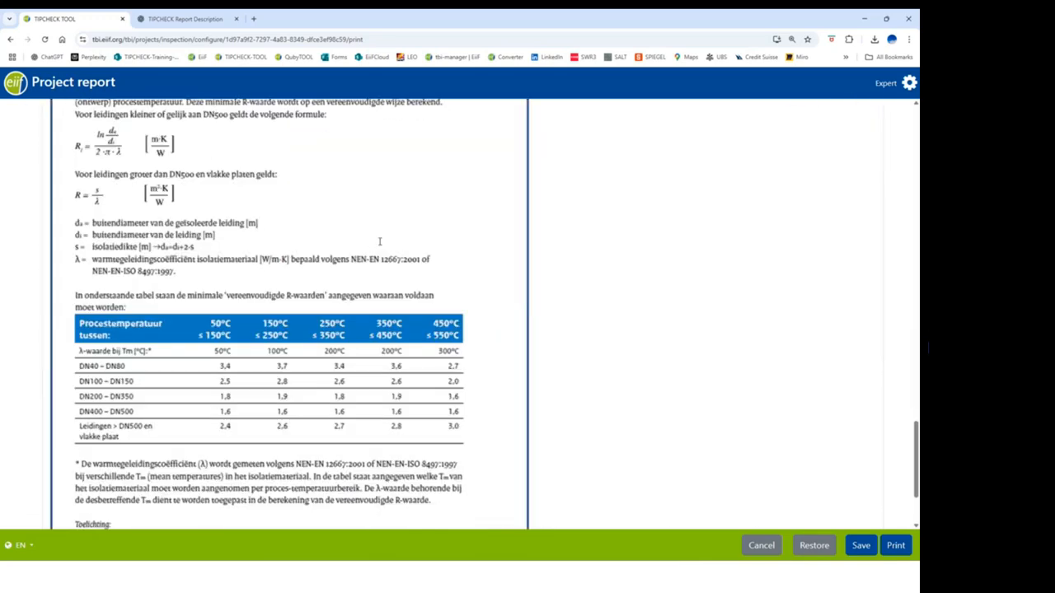
scroll(379, 241, "down", 1)
scroll(380, 243, "up", 15)
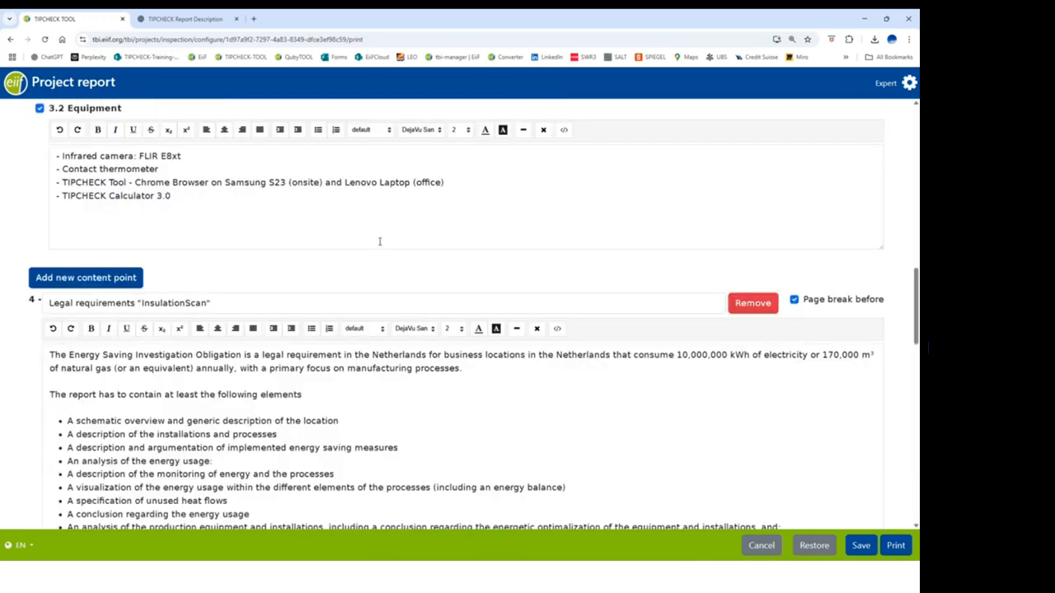
scroll(380, 242, "up", 8)
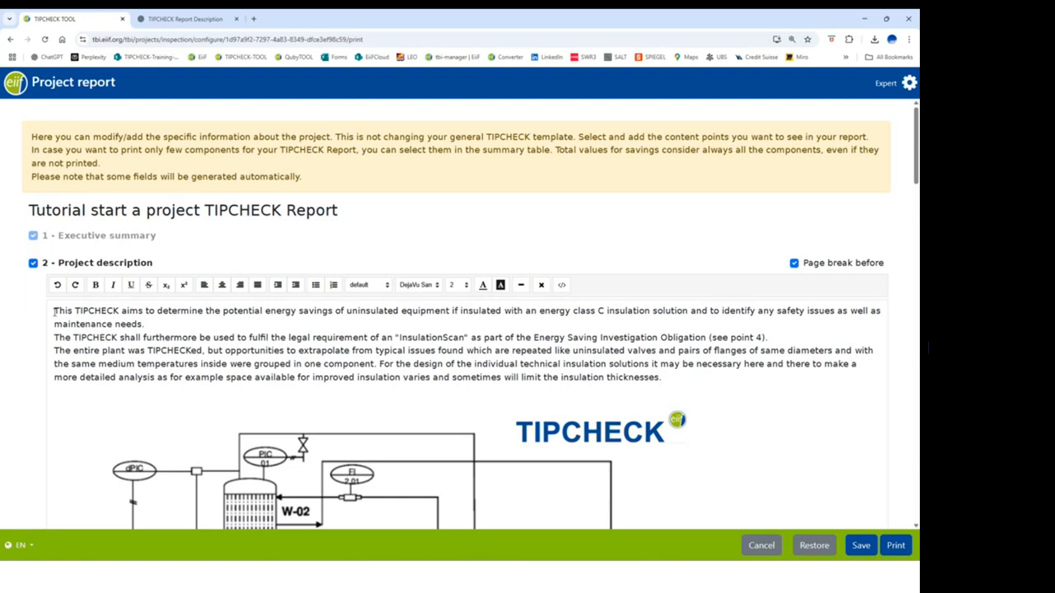
scroll(54, 311, "down", 10)
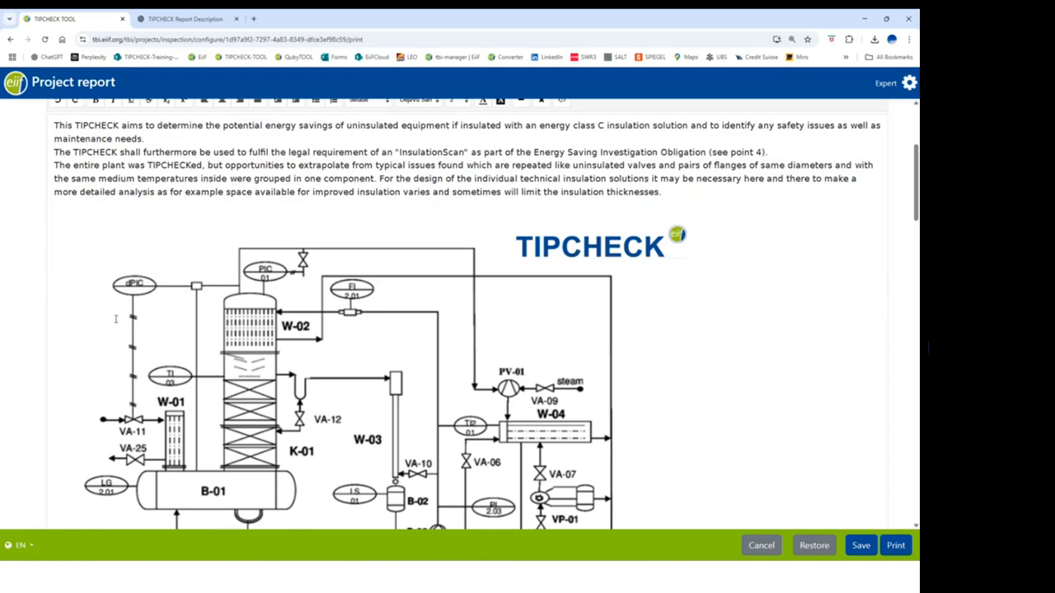
scroll(114, 318, "down", 2)
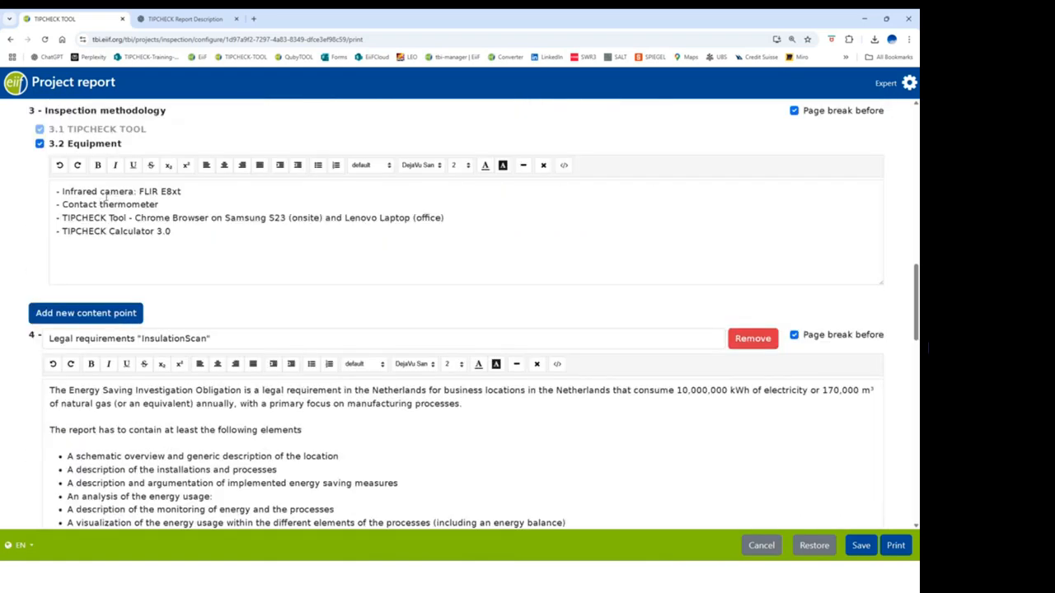
scroll(115, 198, "down", 1)
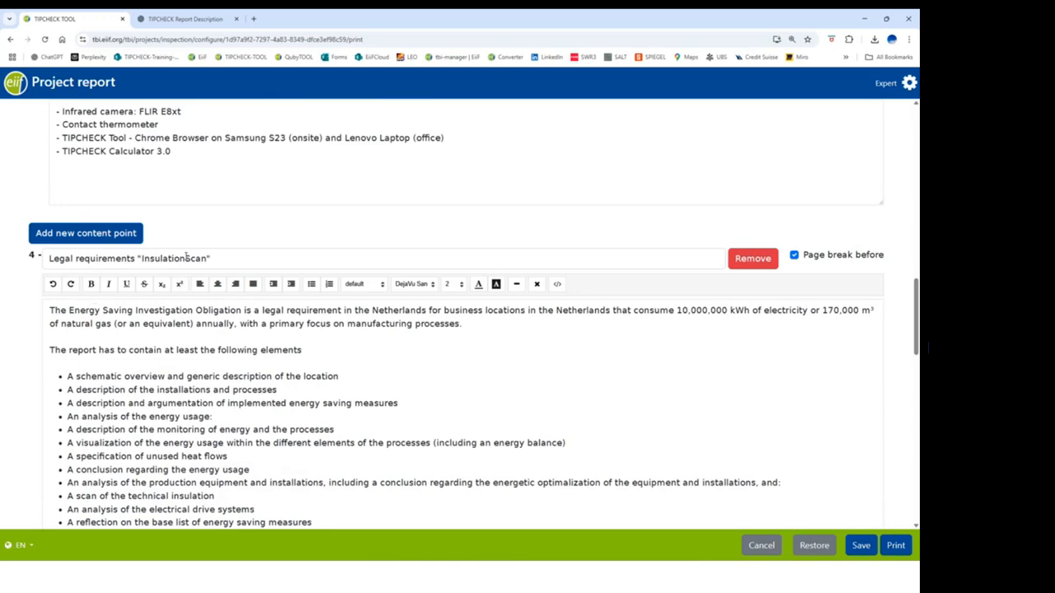
scroll(185, 272, "down", 3)
scroll(185, 257, "down", 3)
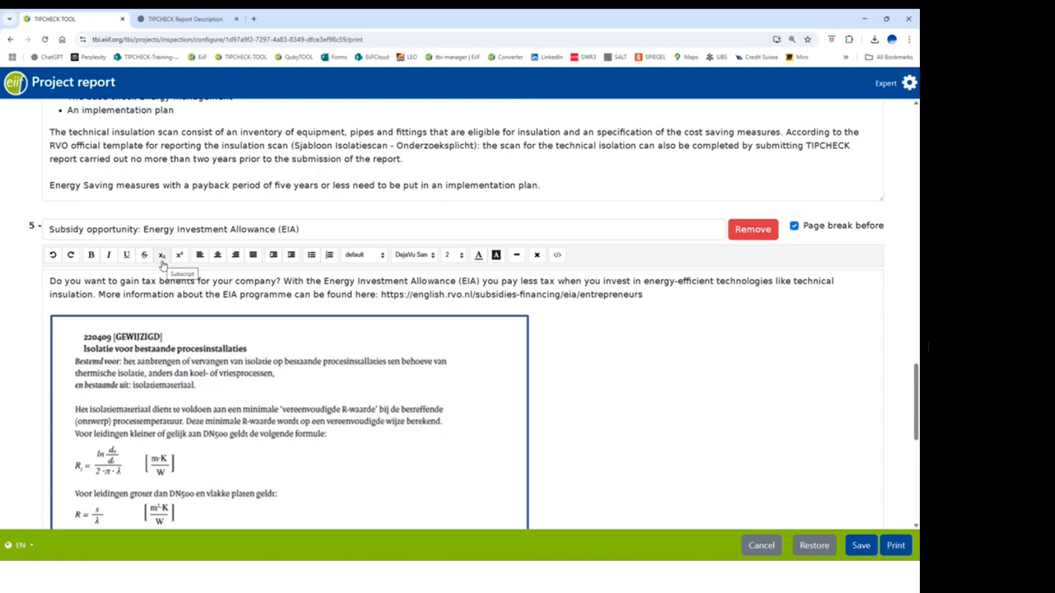
Check the report template options in the user profile and return to the project list.
left_click(910, 83)
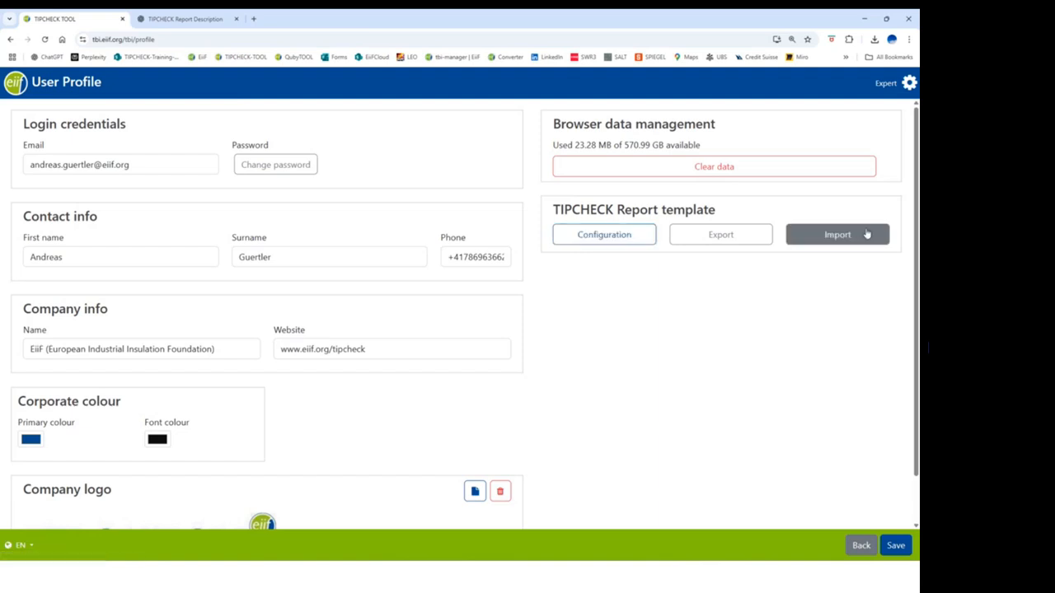
left_click(864, 549)
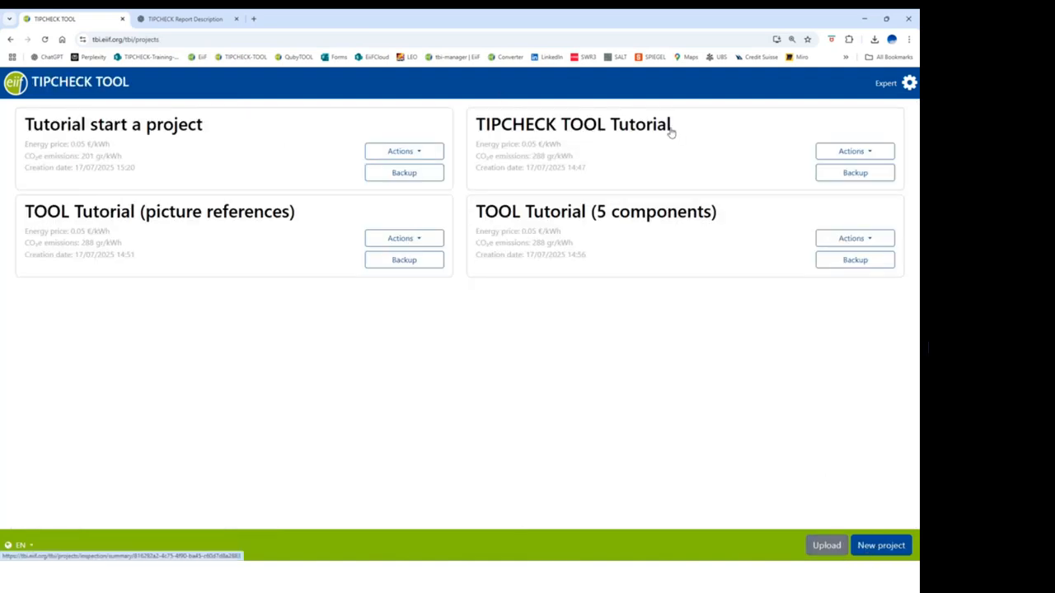
Open the project report of "TIPCHECK TOOL Tutorial" and examine its project description and equipment sections.
left_click(852, 153)
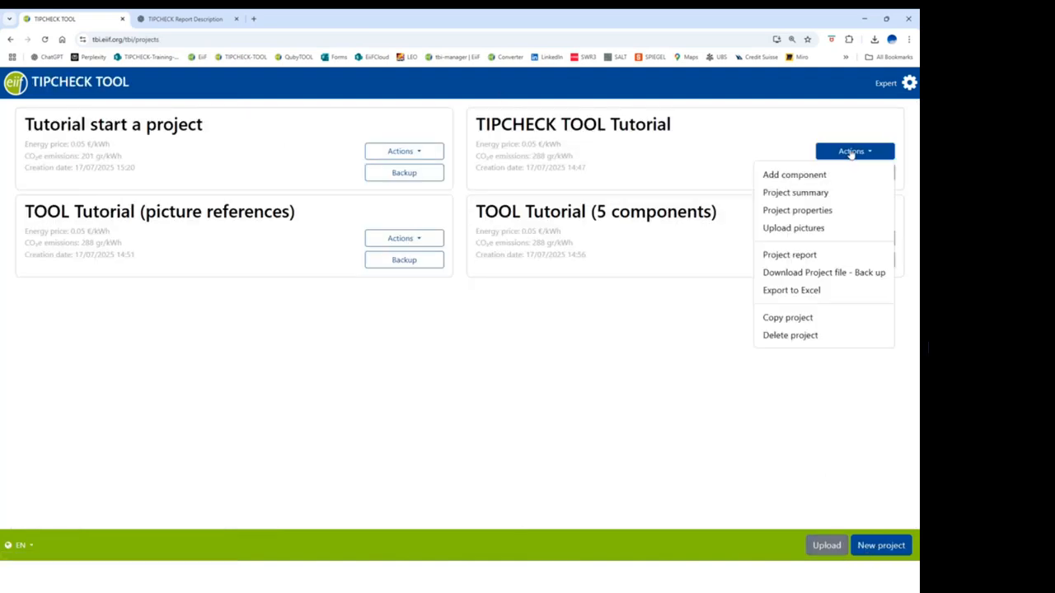
left_click(806, 255)
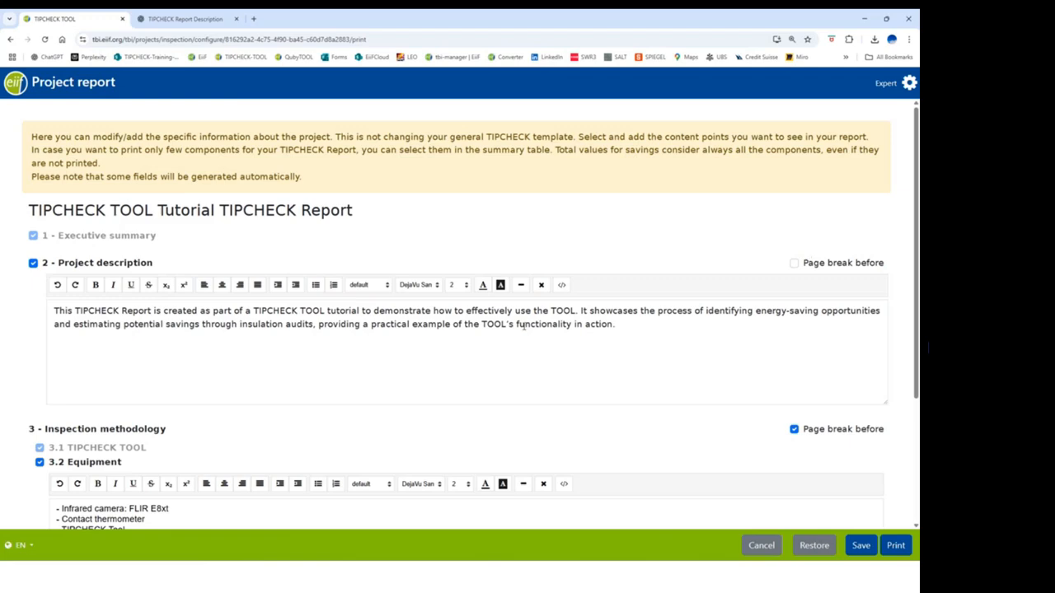
scroll(479, 343, "down", 2)
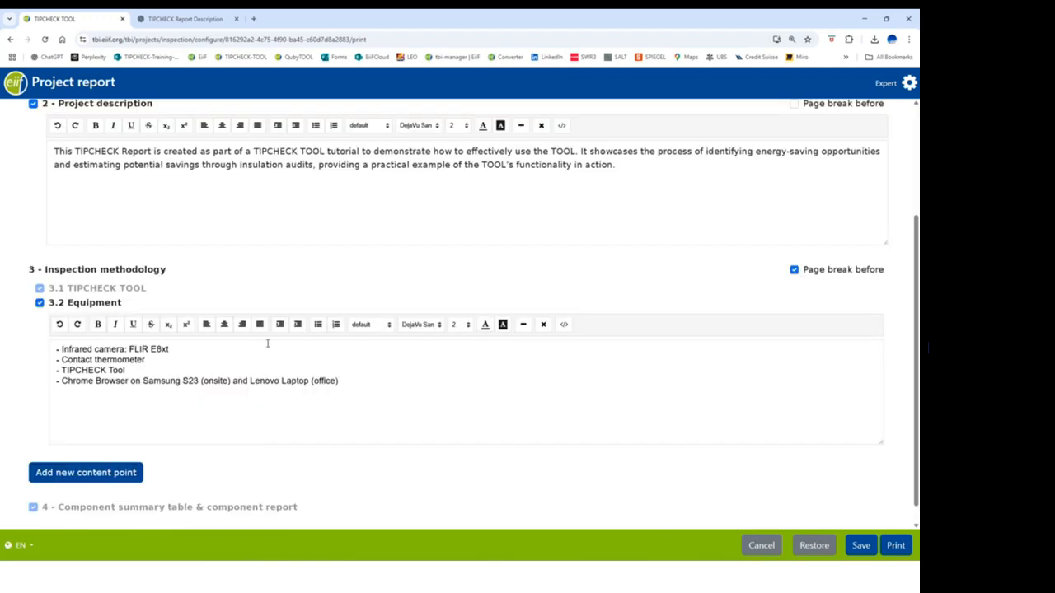
scroll(283, 240, "up", 1)
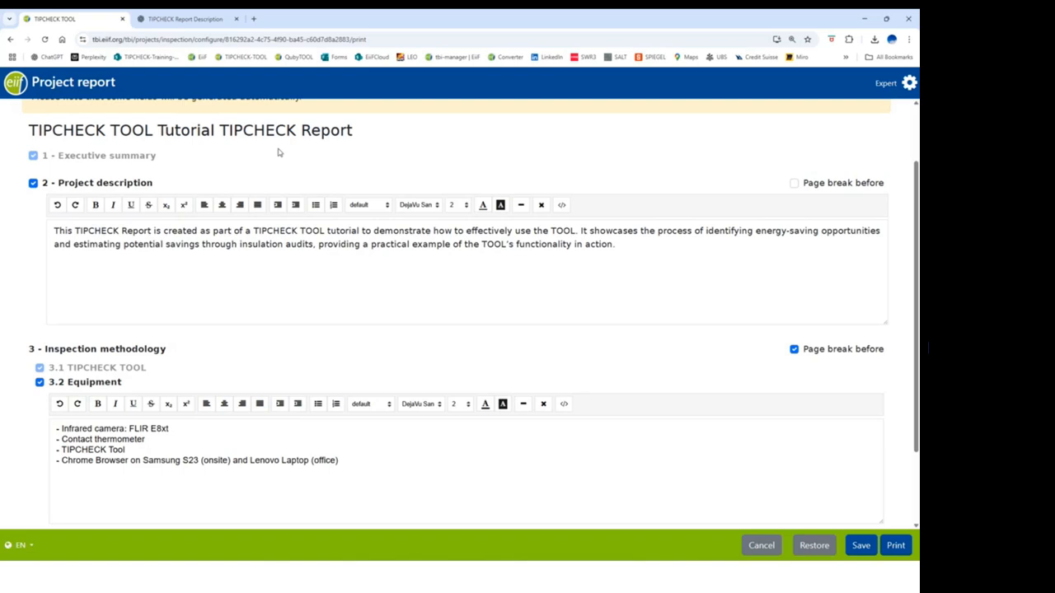
scroll(290, 251, "down", 1)
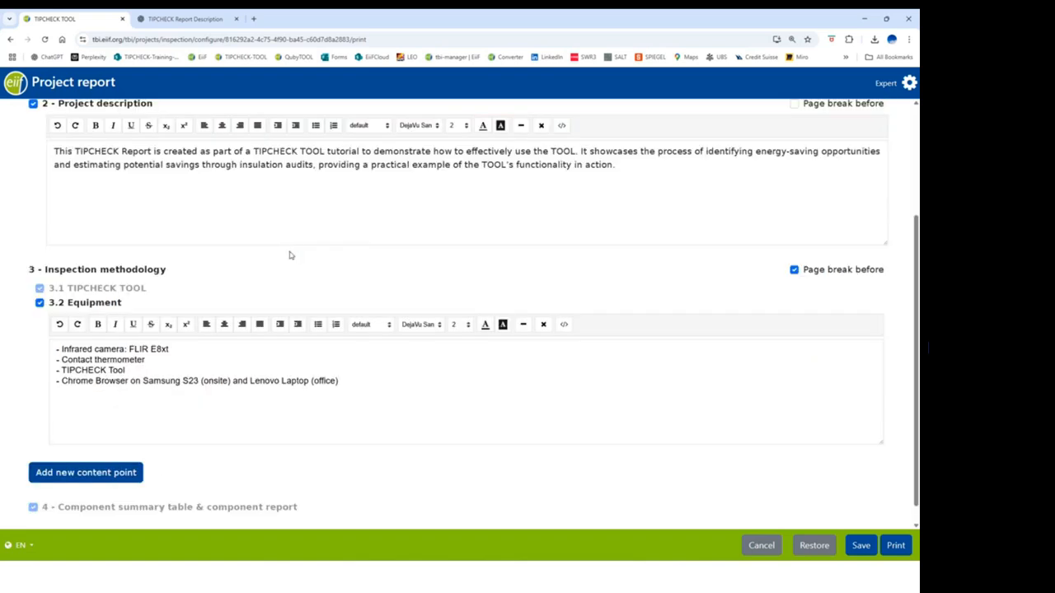
Restore the "TIPCHECK TOOL Tutorial" report content from the default TIPCHECK Report template, and open the user profile.
left_click(812, 547)
left_click(511, 182)
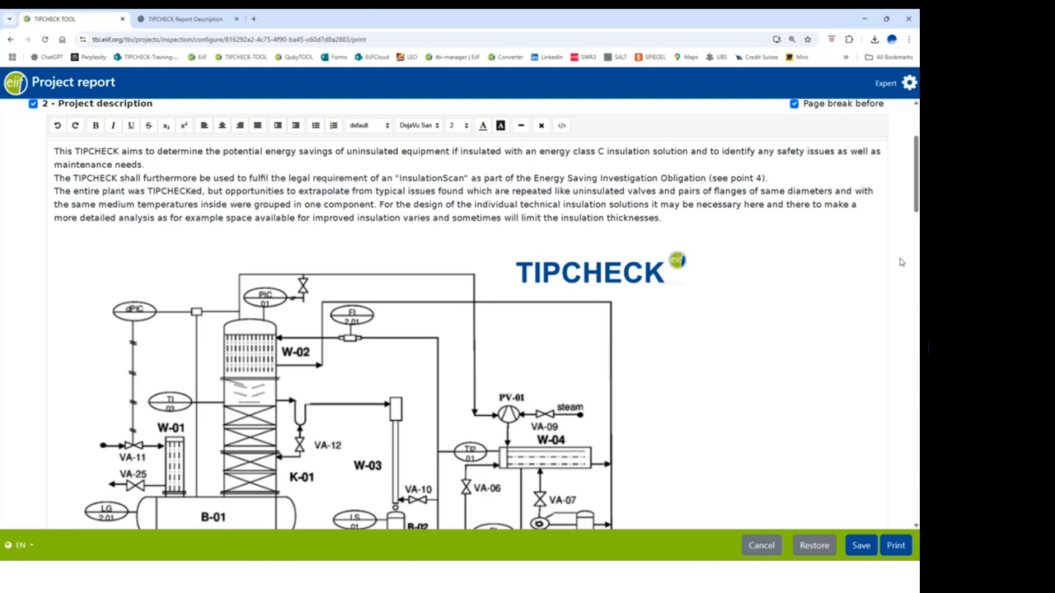
left_click(910, 85)
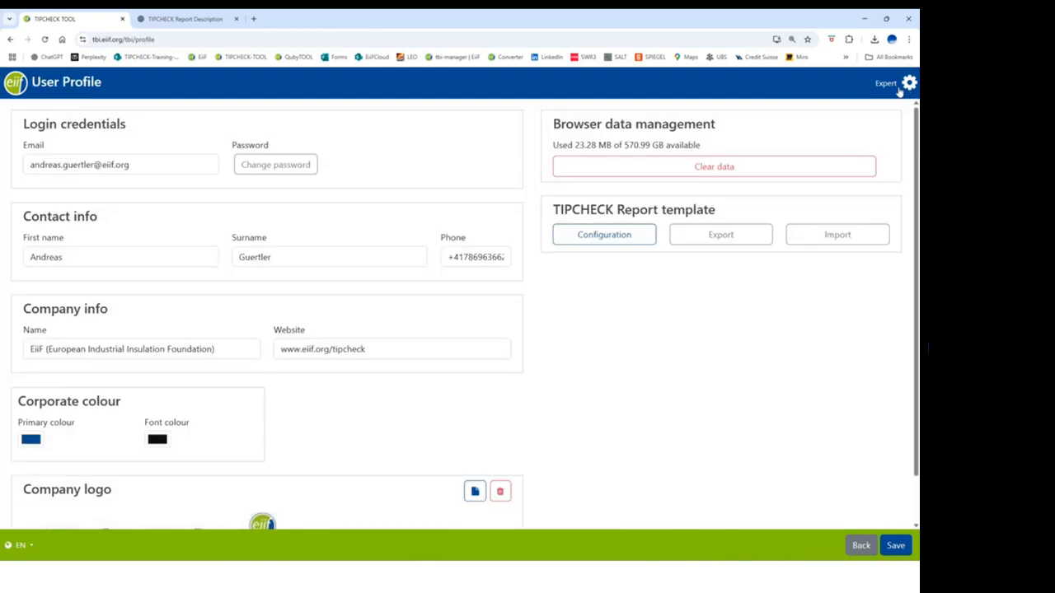